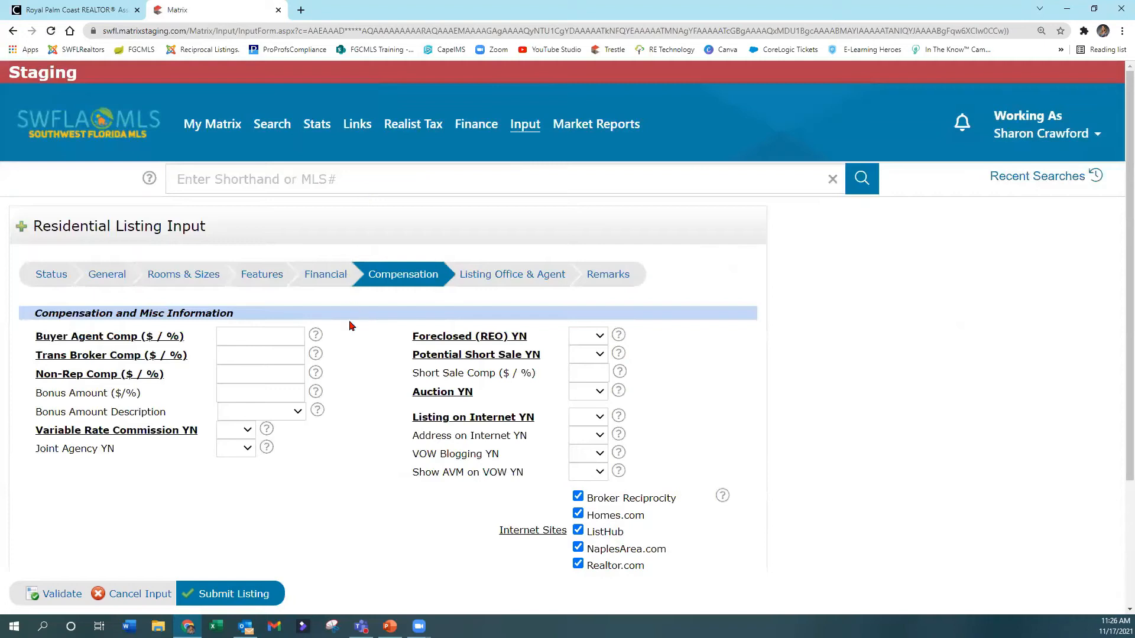
Enter 1% for the Buyer Agent, Trans Broker and Non-Rep compensation.
click(268, 339)
text(1%)
click(236, 354)
text(1%)
key(Tab)
text(1%)
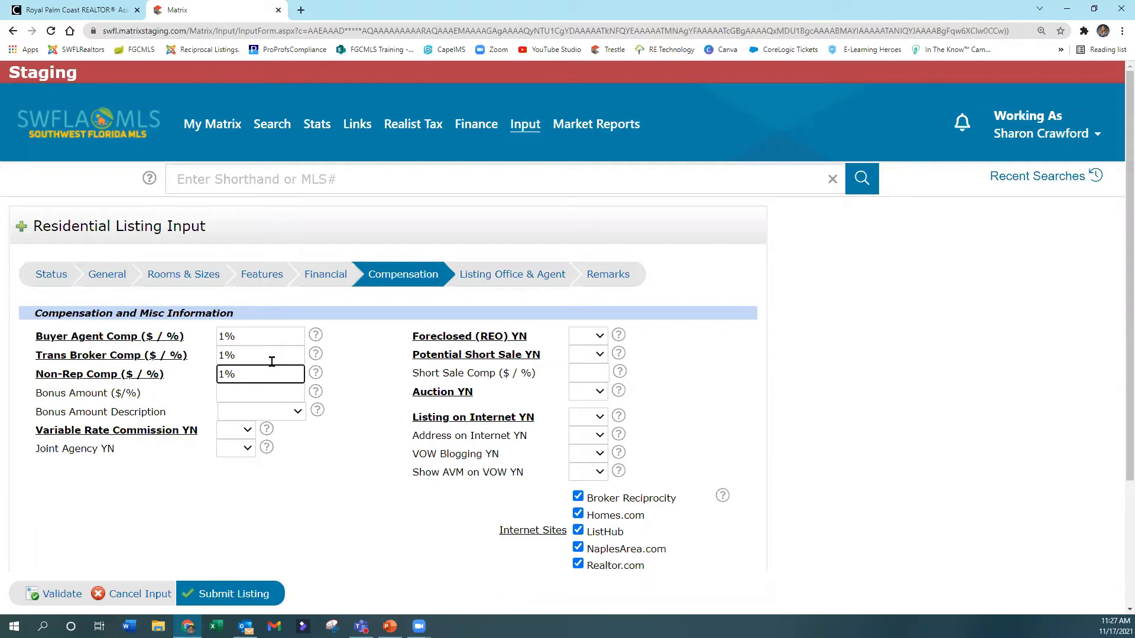
Check the choices offered for the Bonus Amount Description without selecting one.
click(236, 394)
click(236, 417)
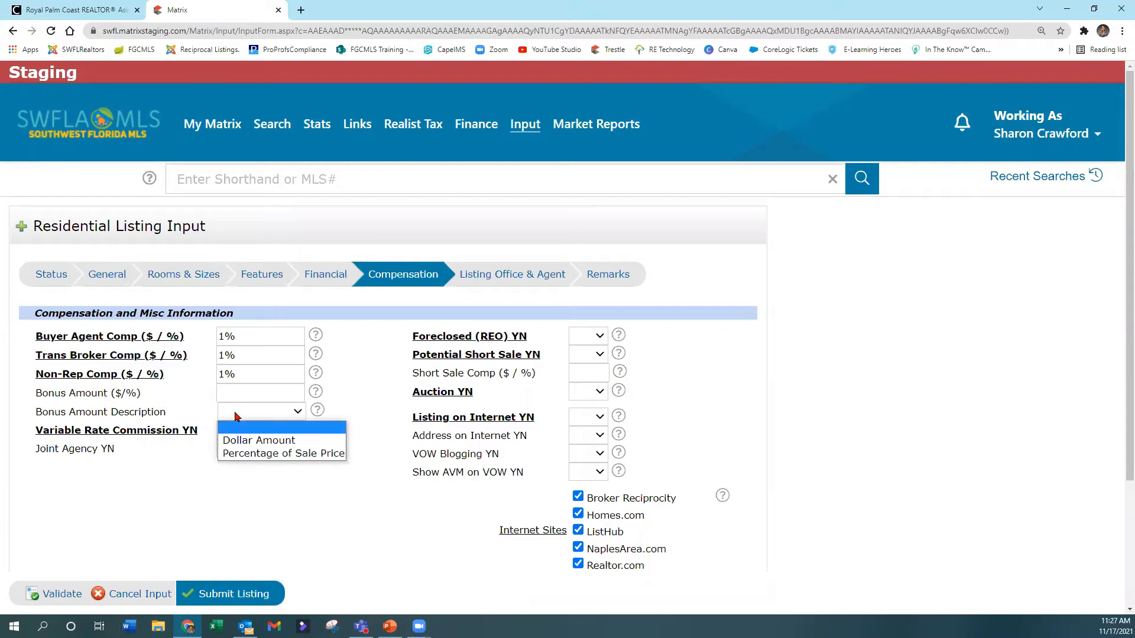
click(236, 416)
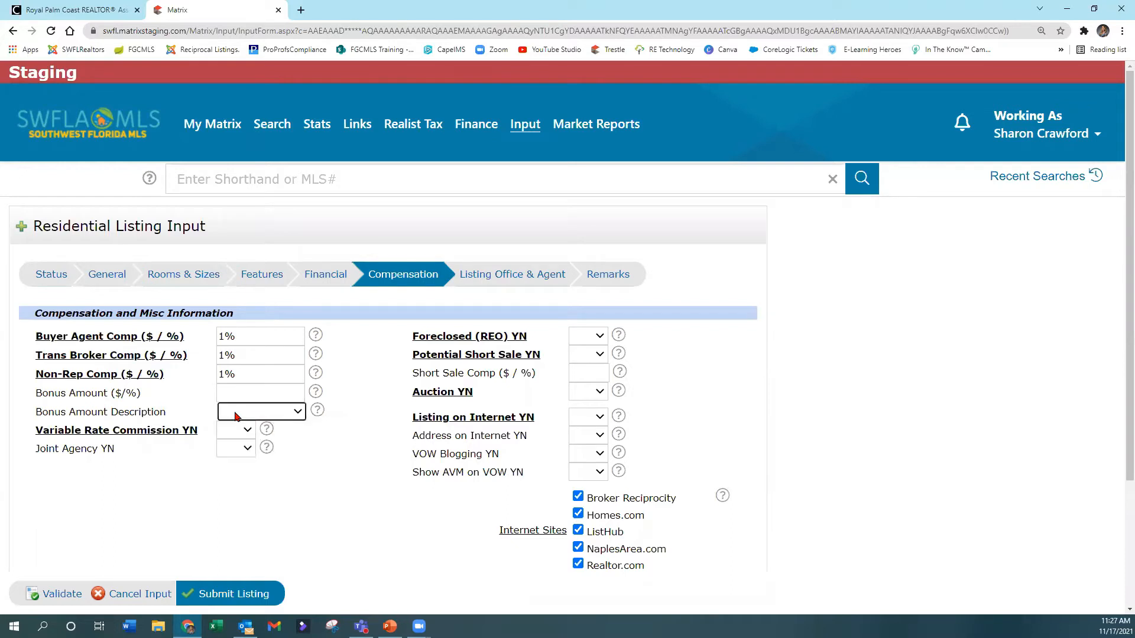
Set Variable Rate Commission YN to No.
click(228, 432)
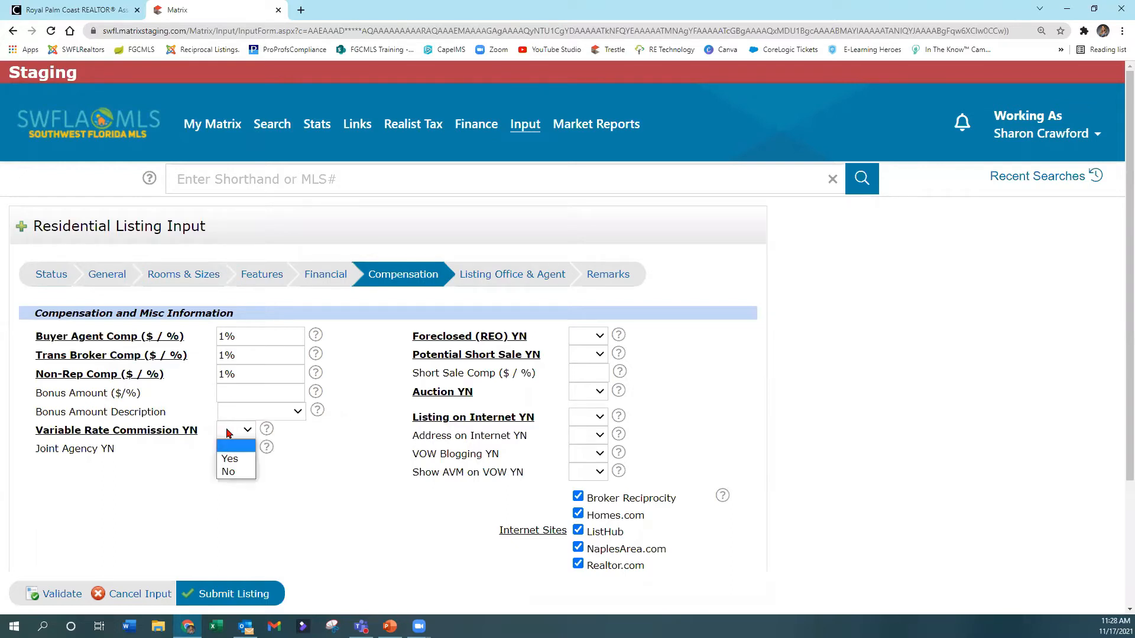
click(225, 476)
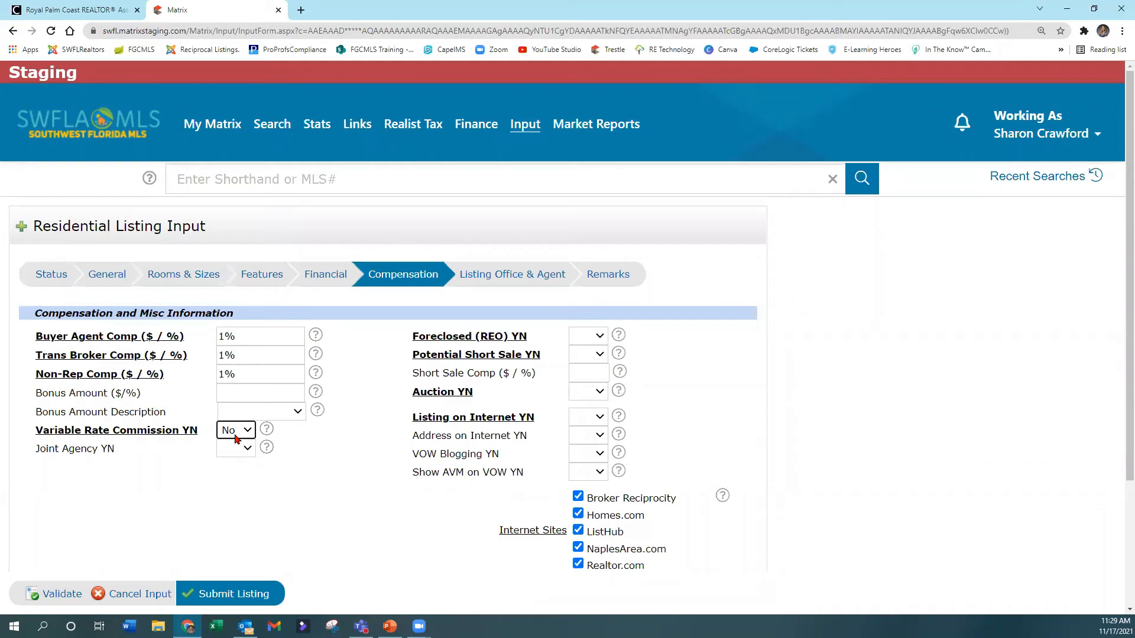
click(235, 439)
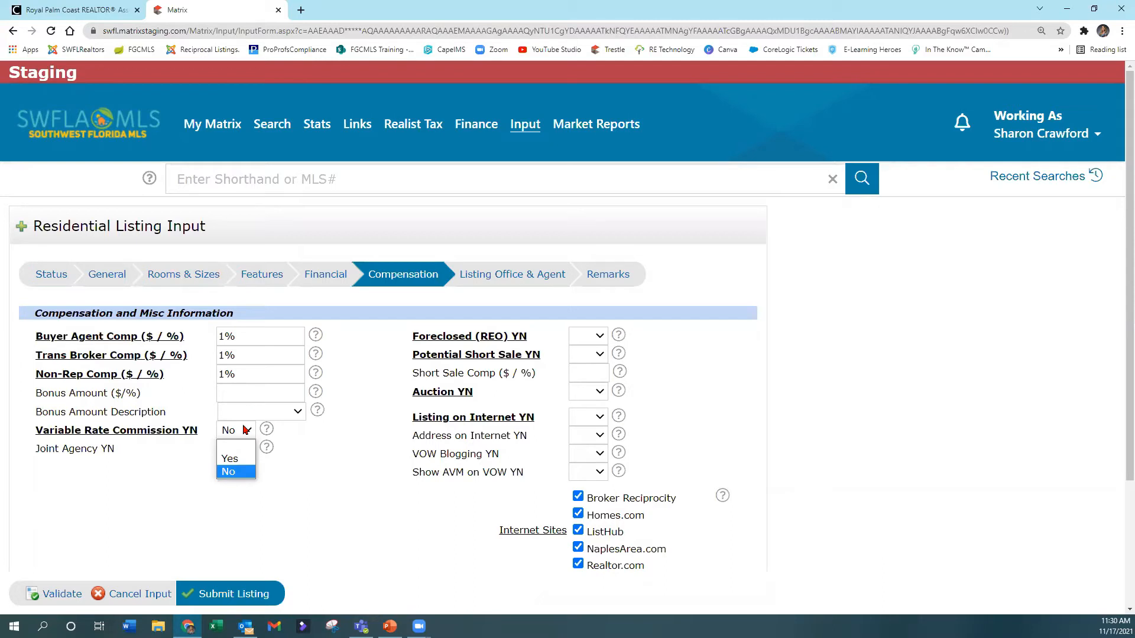
click(247, 430)
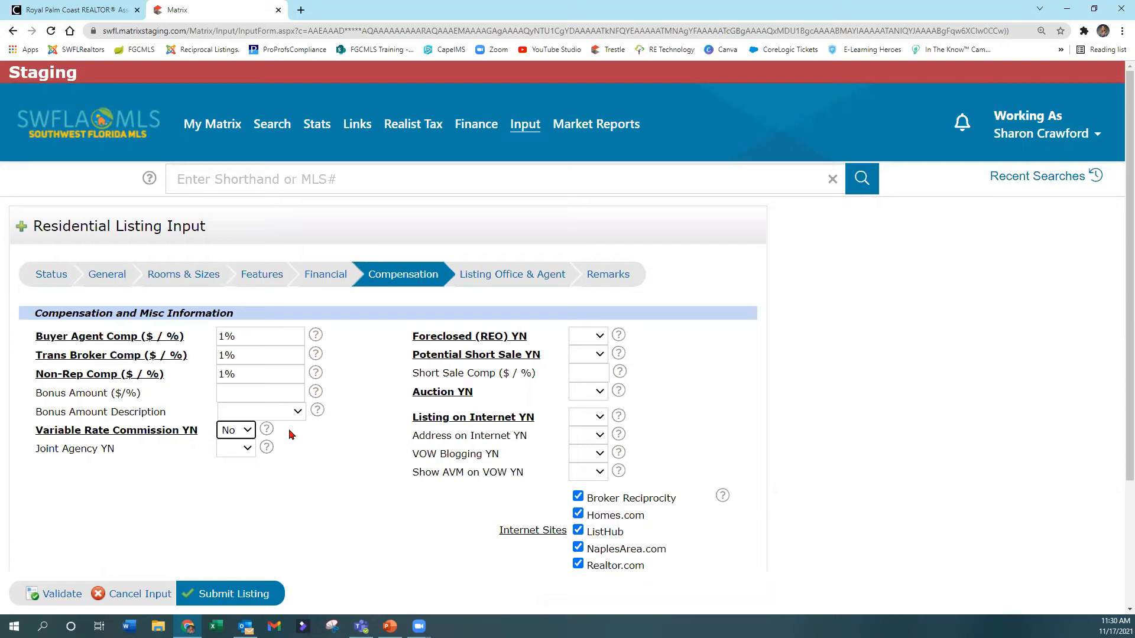
Consult the help for the Joint Agency YN field and close it.
click(232, 459)
click(266, 448)
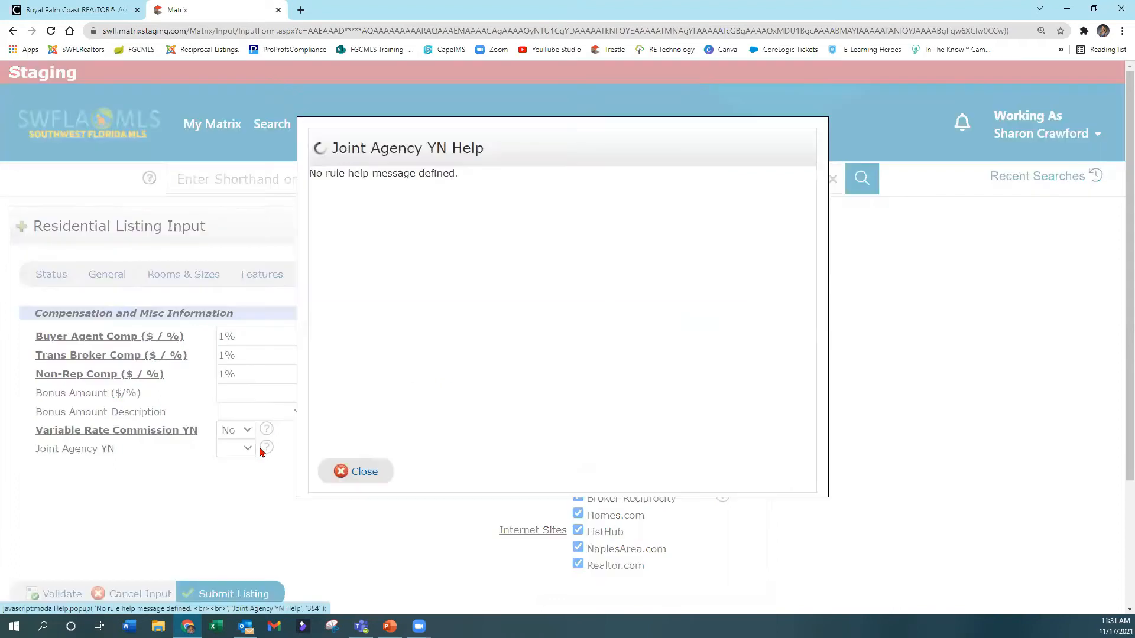
click(362, 470)
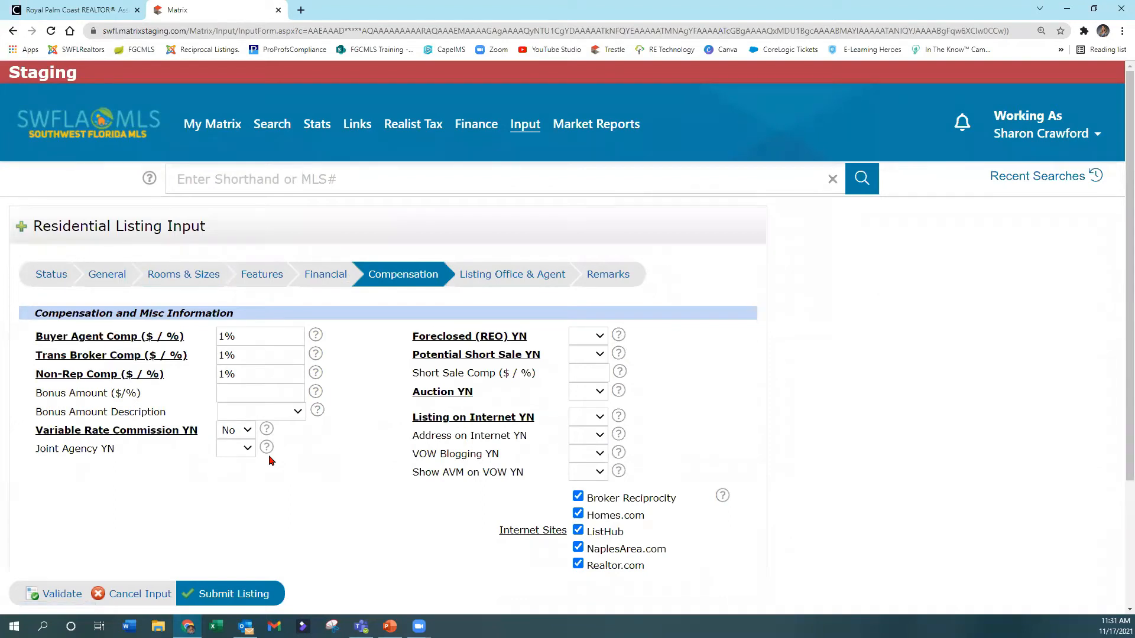
Set Foreclosed (REO), Potential Short Sale and Auction to No, leaving Short Sale Comp blank.
click(579, 344)
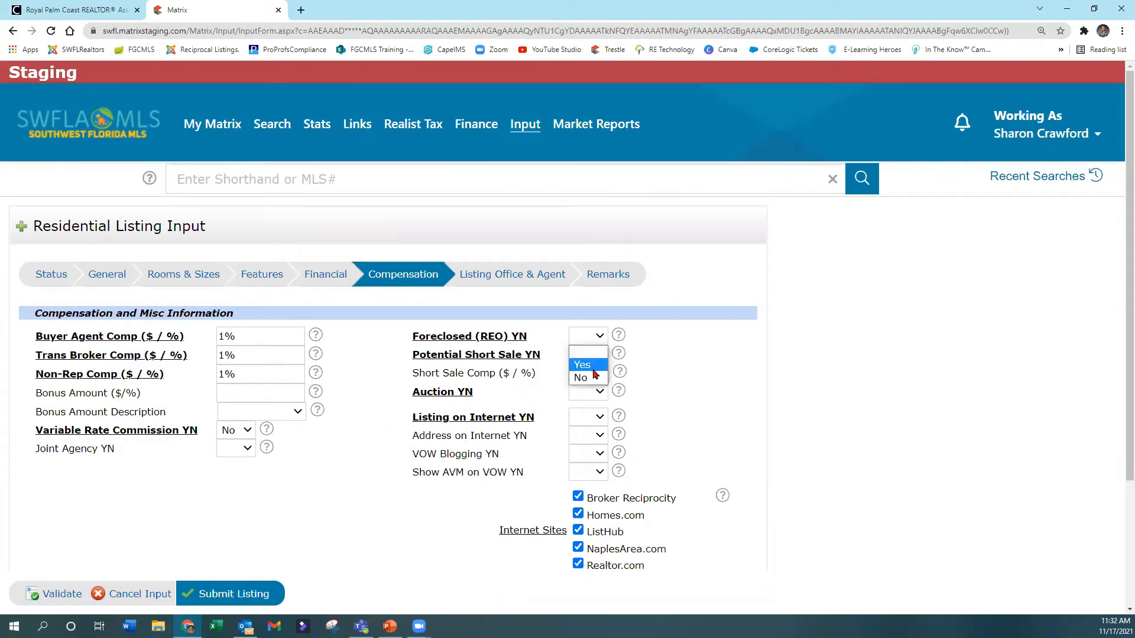
click(591, 377)
click(593, 362)
click(591, 399)
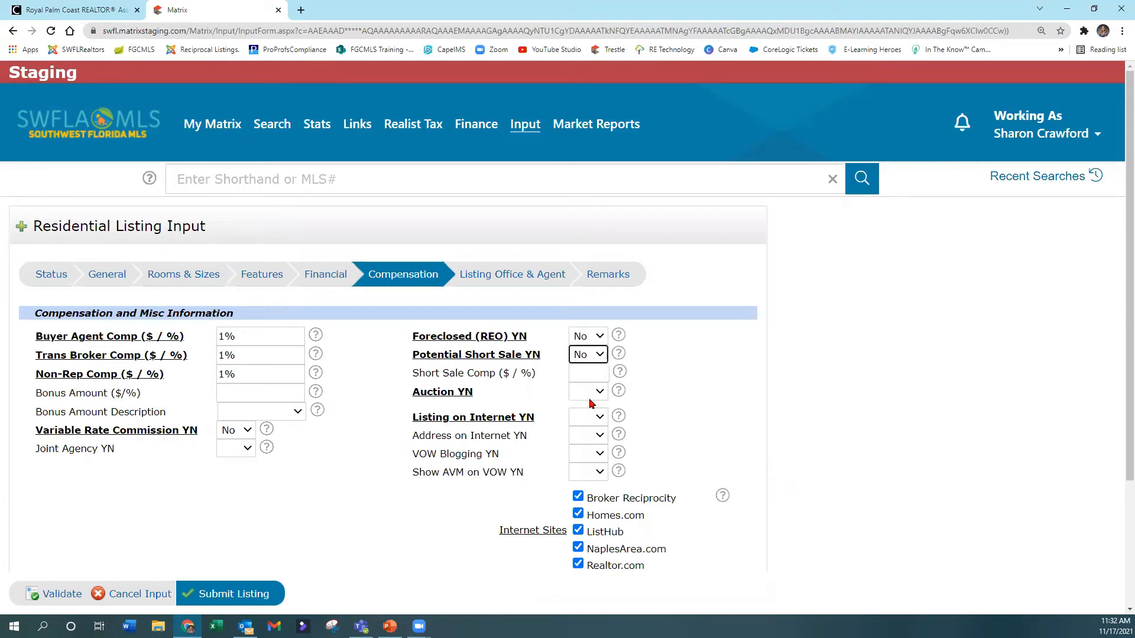
click(586, 373)
click(590, 391)
click(583, 434)
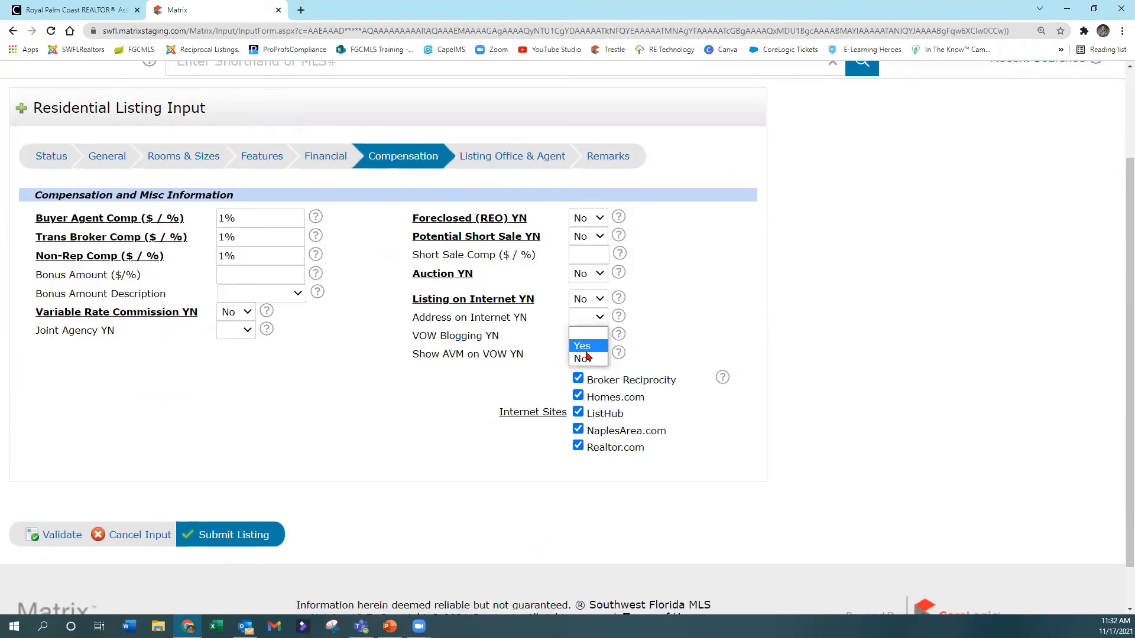
Set Listing on Internet, Address on Internet, VOW Blogging and Show AVM on VOW to No.
click(586, 356)
click(586, 330)
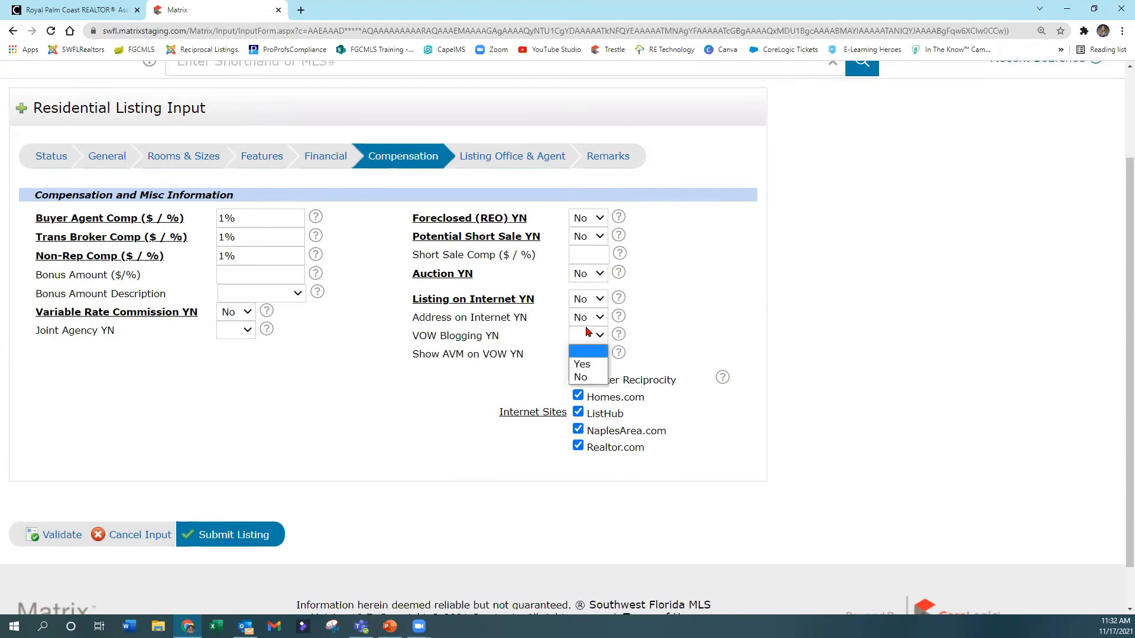
click(583, 377)
click(588, 354)
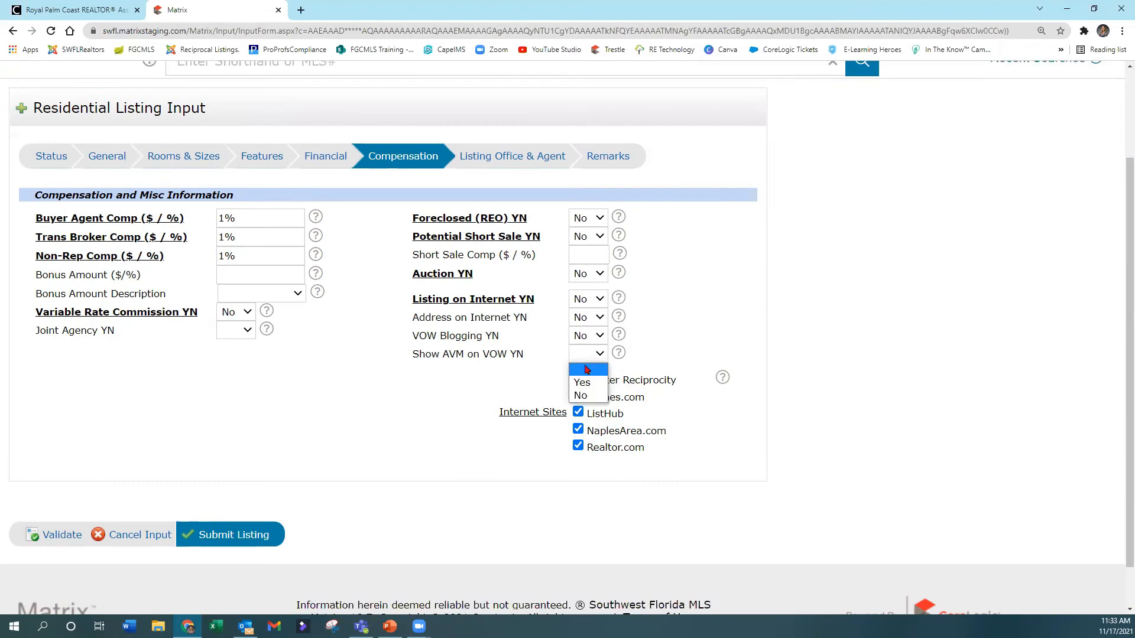
click(583, 396)
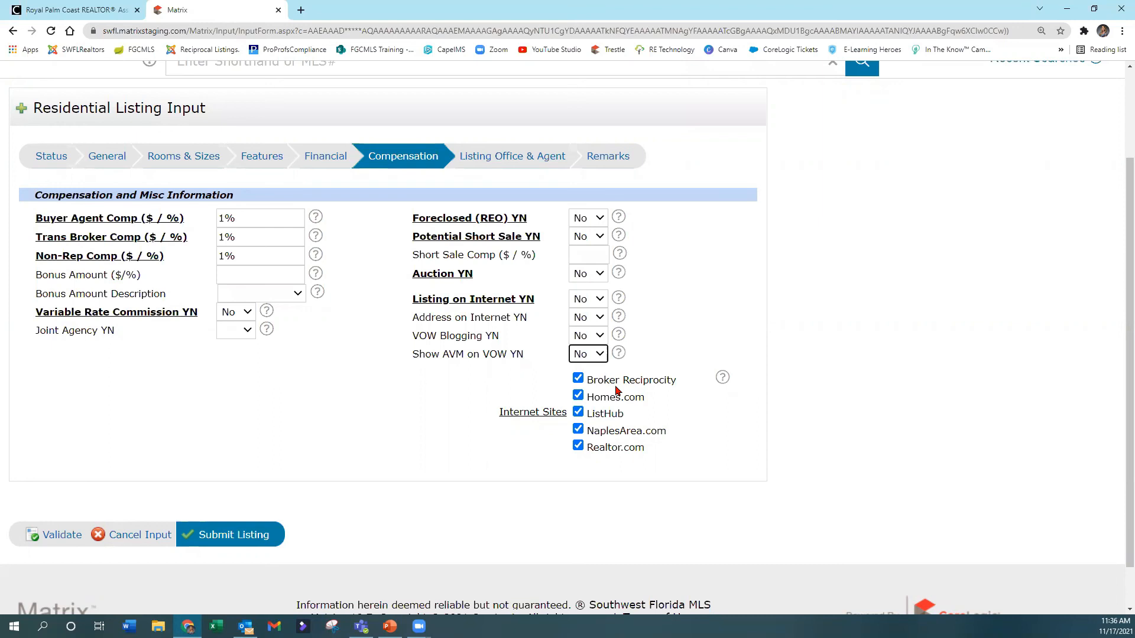
Deselect all Internet Sites: Broker Reciprocity, Homes.com, ListHub, NaplesArea.com and Realtor.com.
click(578, 378)
click(578, 397)
click(578, 416)
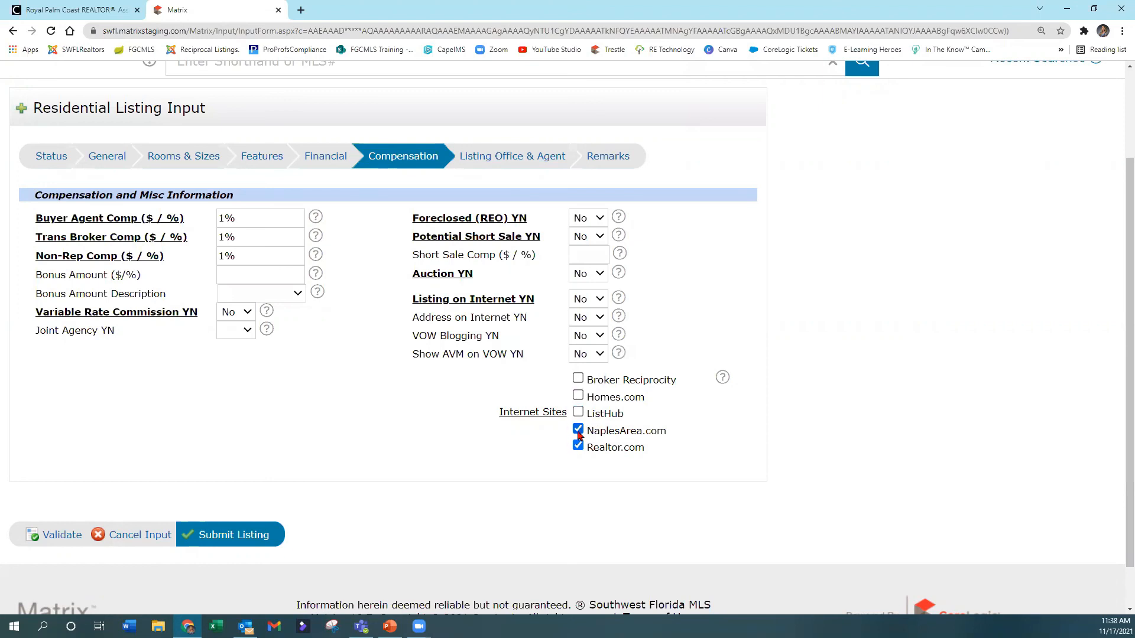
click(578, 430)
click(579, 448)
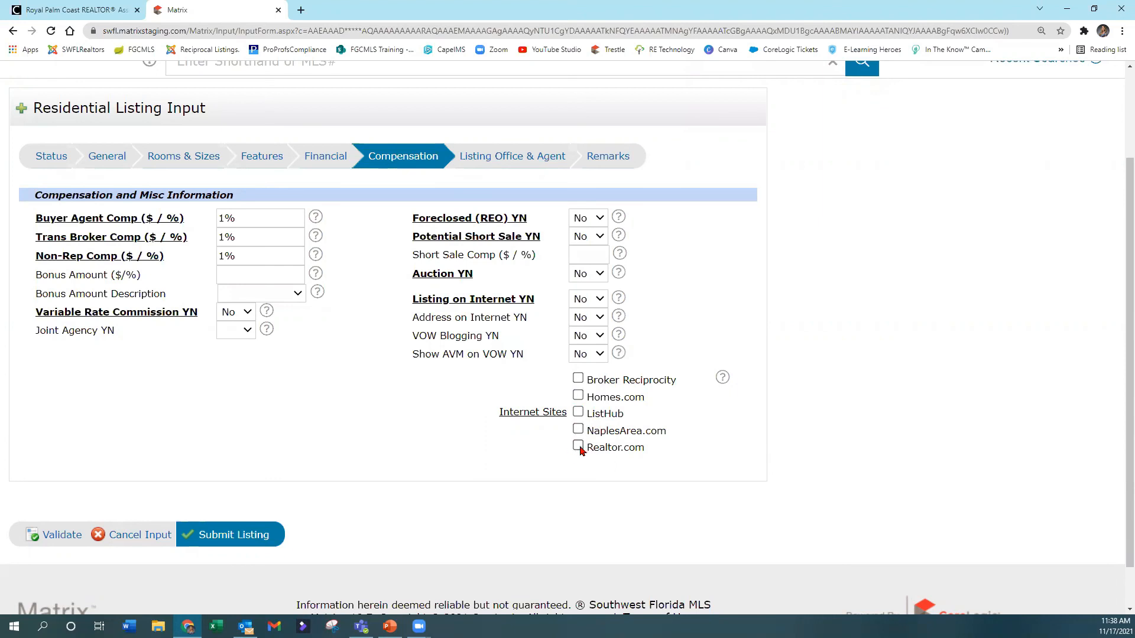